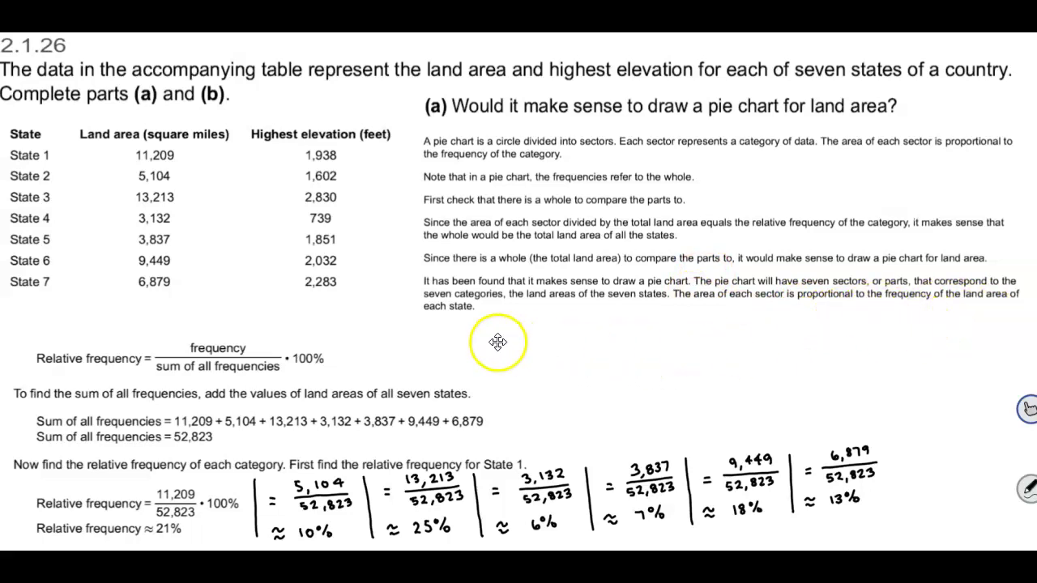
- Scroll down to the Land Area pie chart, whose legend shows State 1 21%, State 2 10%, State 3 25%
{"action": "scroll", "coordinate": [498, 341], "scroll_direction": "down", "scroll_amount": 2}
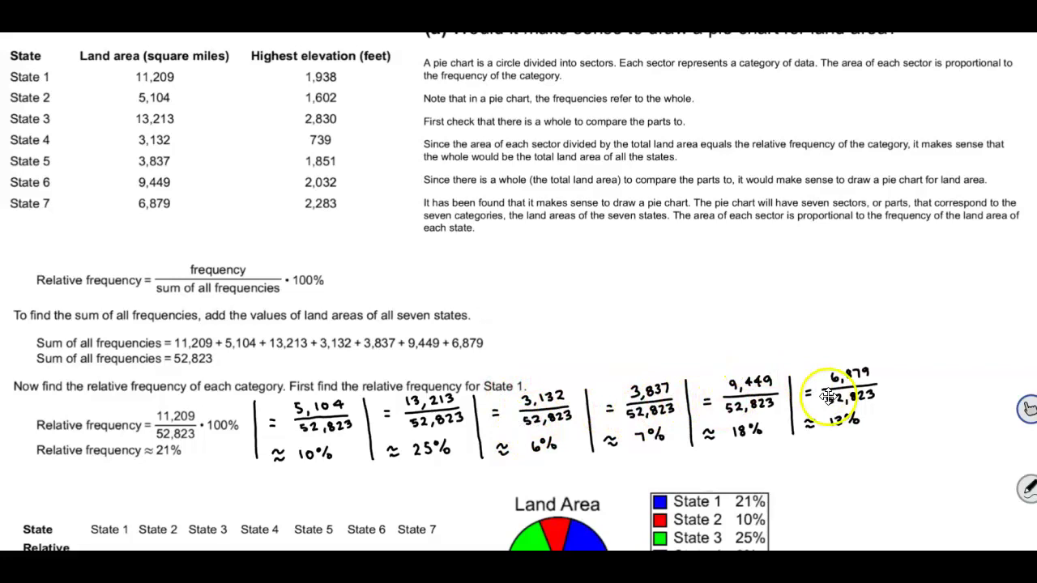
- Scroll to the 'Pie Chart from Summarized Data' steps using State and Land area
{"action": "scroll", "coordinate": [706, 319], "scroll_direction": "down", "scroll_amount": 3}
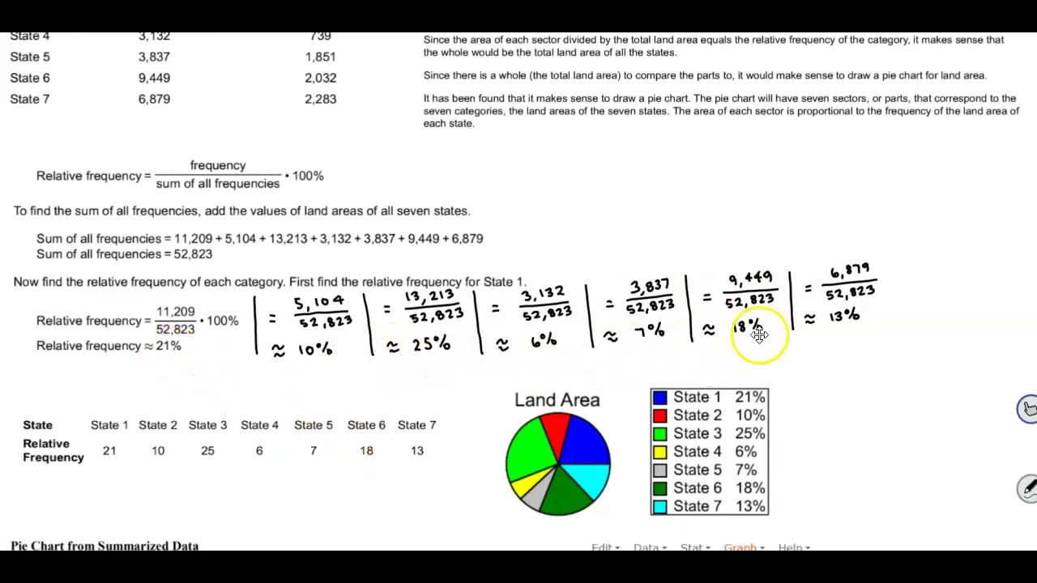
{"action": "scroll", "coordinate": [63, 422], "scroll_direction": "down", "scroll_amount": 1}
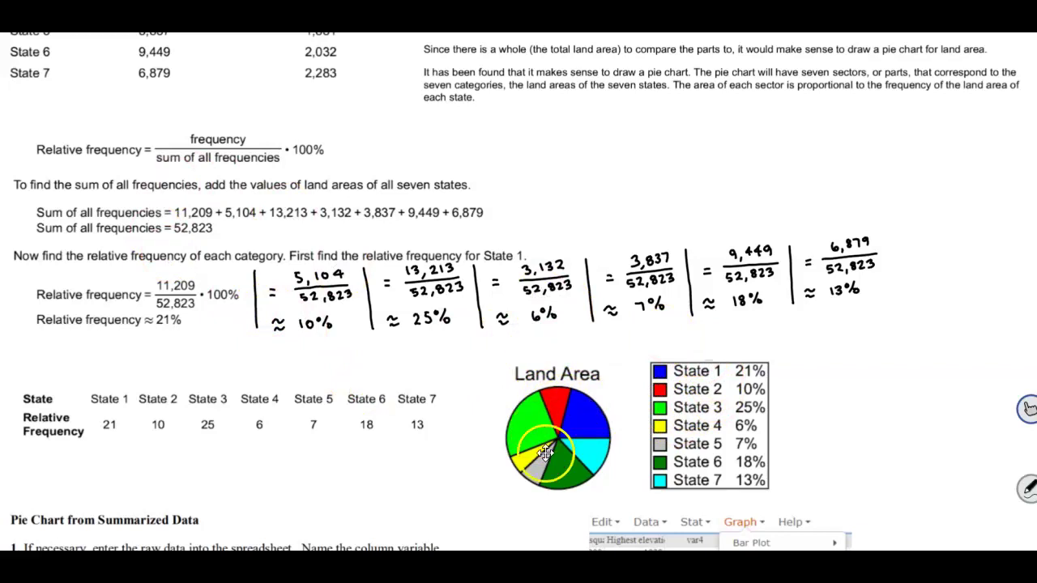
{"action": "scroll", "coordinate": [535, 445], "scroll_direction": "down", "scroll_amount": 2}
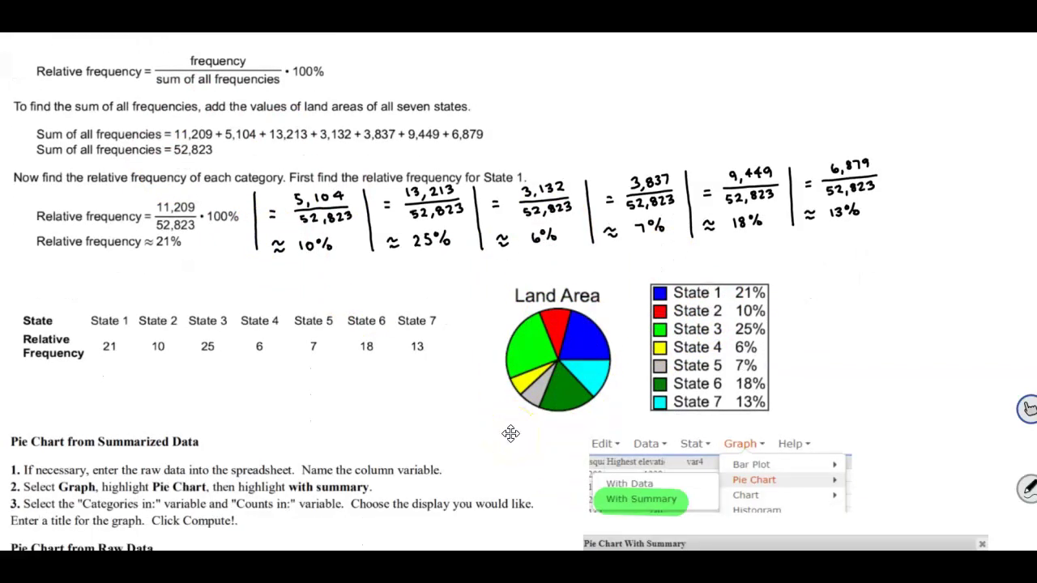
{"action": "scroll", "coordinate": [510, 433], "scroll_direction": "down", "scroll_amount": 3}
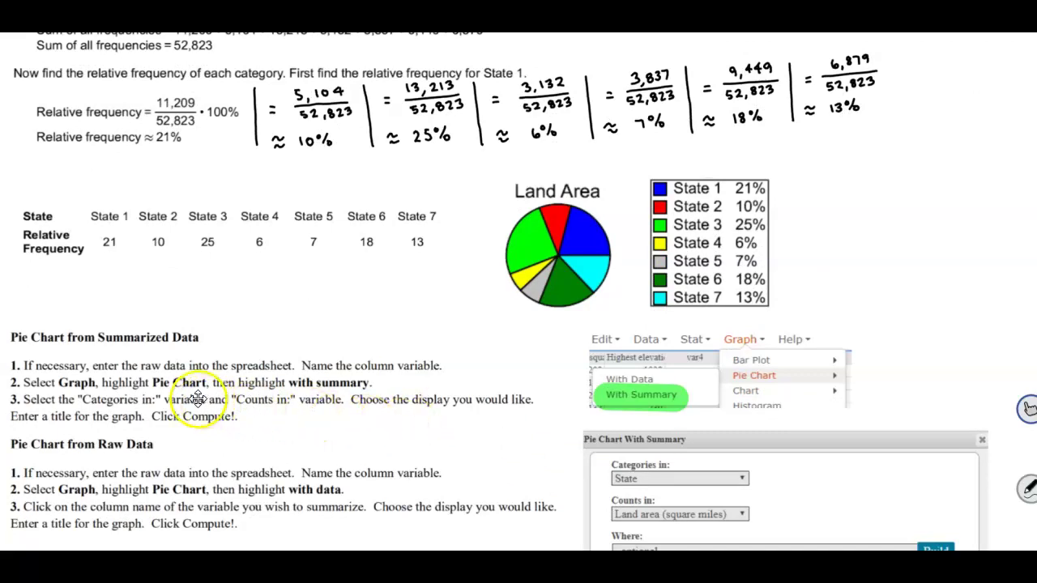
{"action": "scroll", "coordinate": [196, 400], "scroll_direction": "down", "scroll_amount": 2}
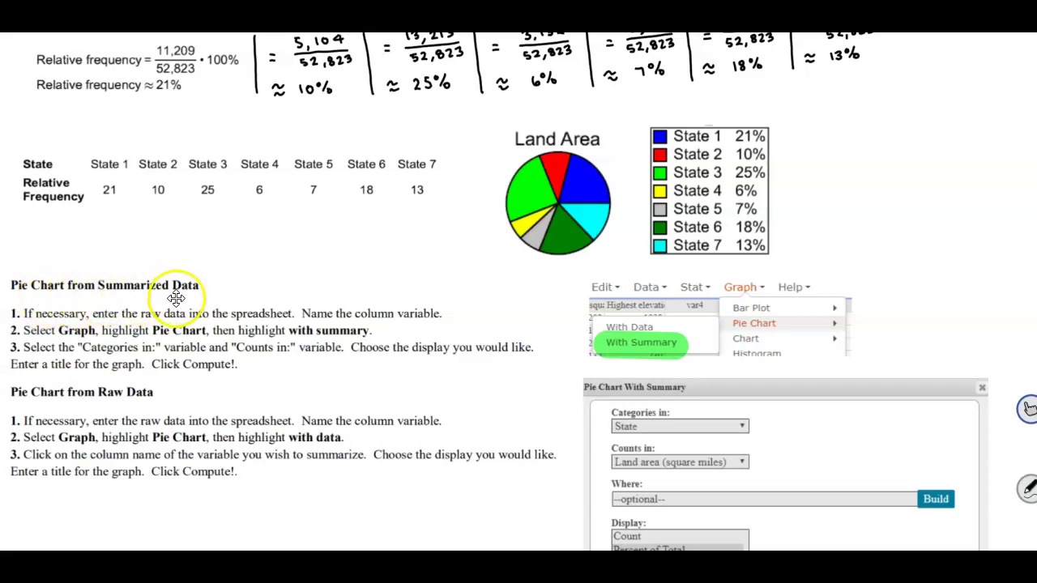
- Open the seven states' land area and elevation data table in StatCrunch from the homework window
{"action": "mouse_move", "coordinate": [307, 566]}
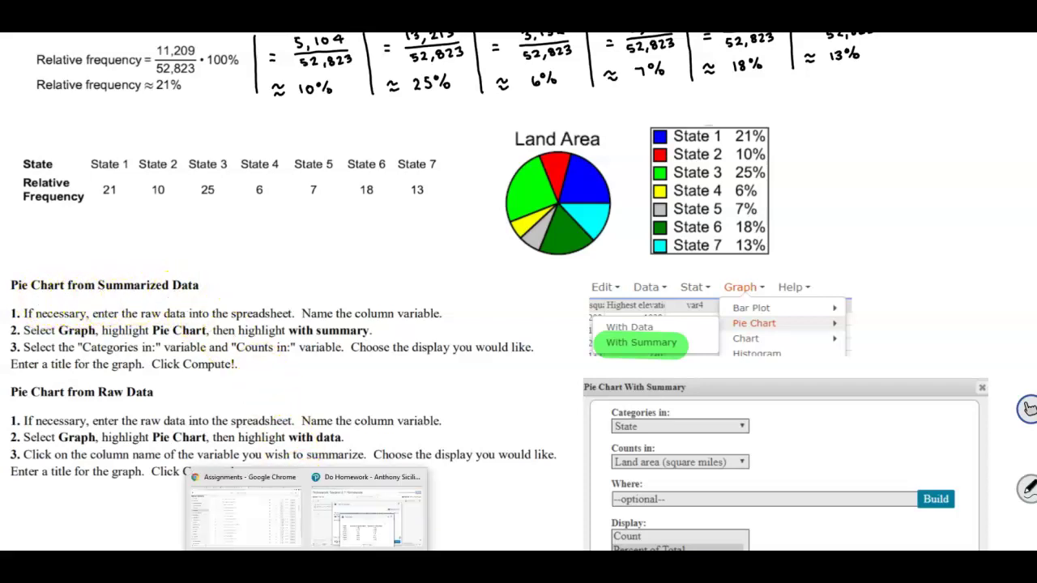
{"action": "left_click", "coordinate": [360, 544]}
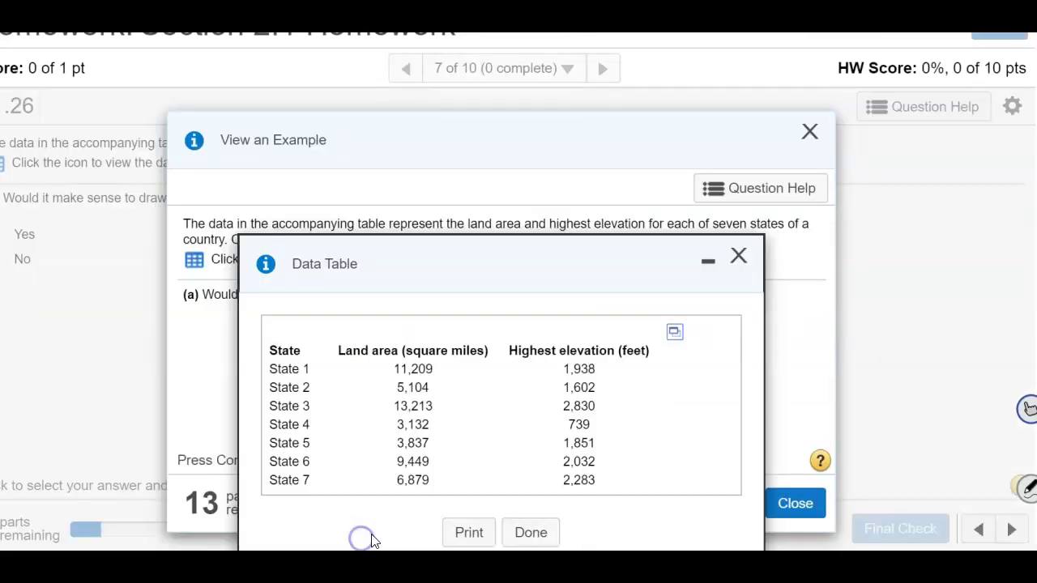
{"action": "left_click", "coordinate": [736, 264]}
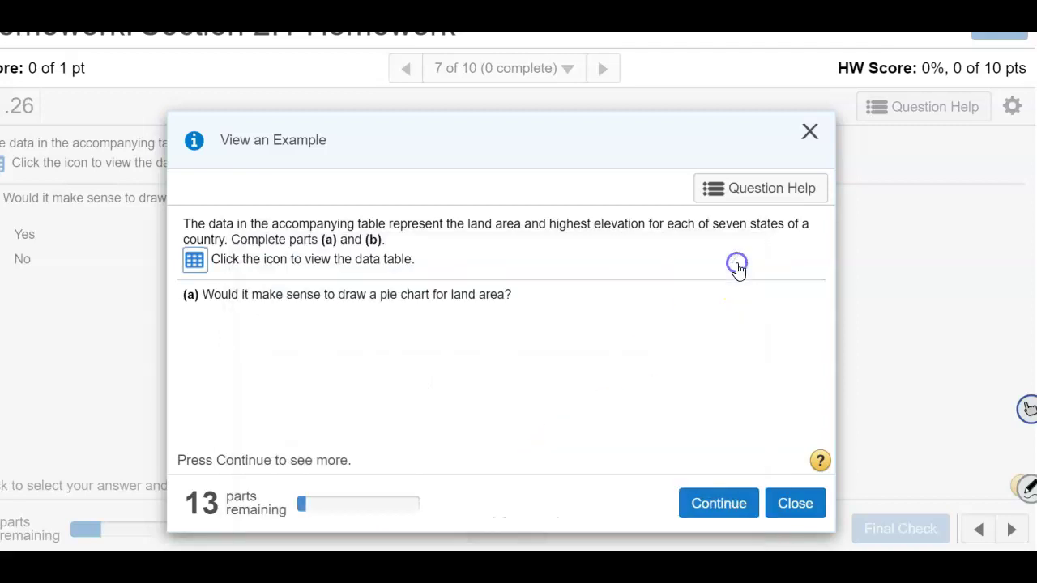
{"action": "left_click", "coordinate": [252, 269]}
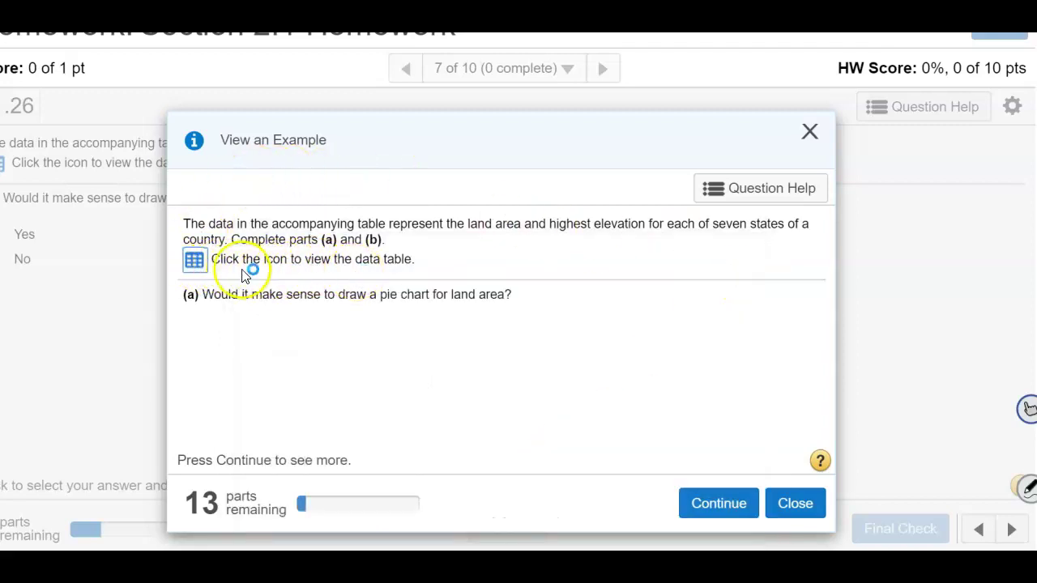
{"action": "left_click", "coordinate": [194, 259]}
{"action": "left_click", "coordinate": [550, 255]}
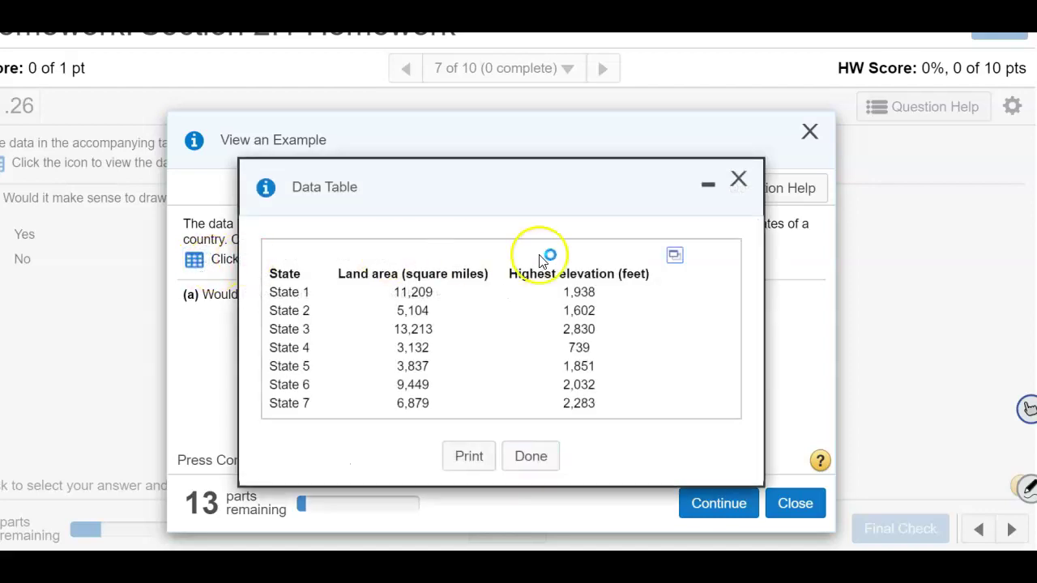
{"action": "left_click", "coordinate": [674, 257]}
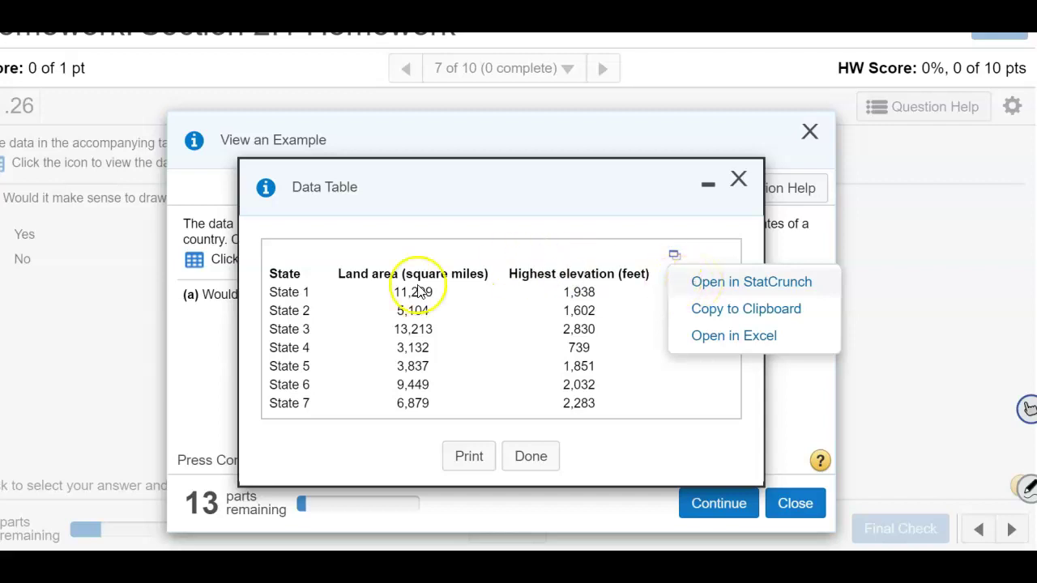
{"action": "left_click", "coordinate": [709, 280]}
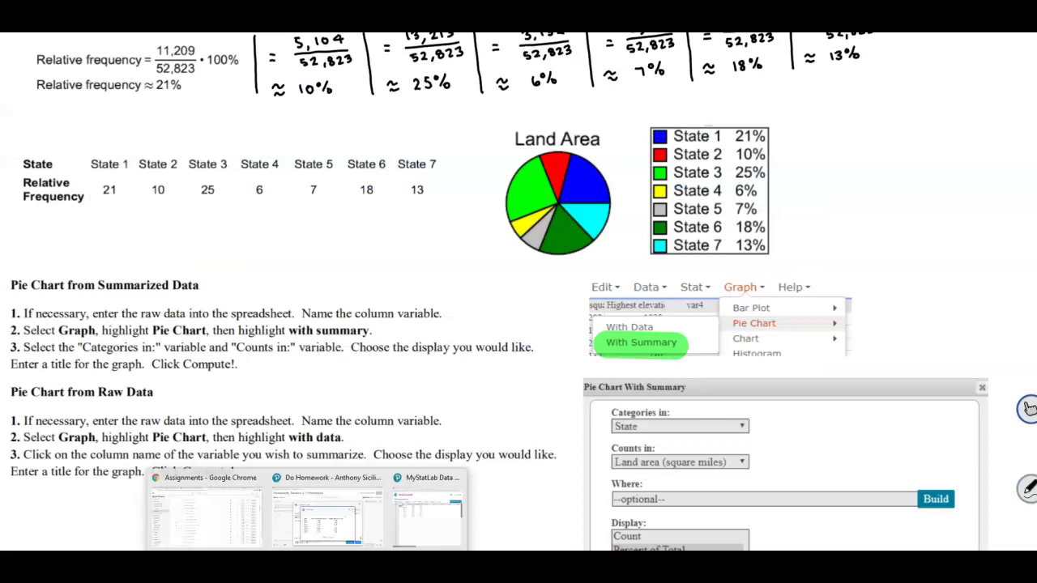
- Move the StatCrunch spreadsheet with the seven states' data to the lower left of the screen
{"action": "left_click", "coordinate": [403, 512]}
{"action": "left_click_drag", "start_coordinate": [588, 100], "coordinate": [309, 404]}
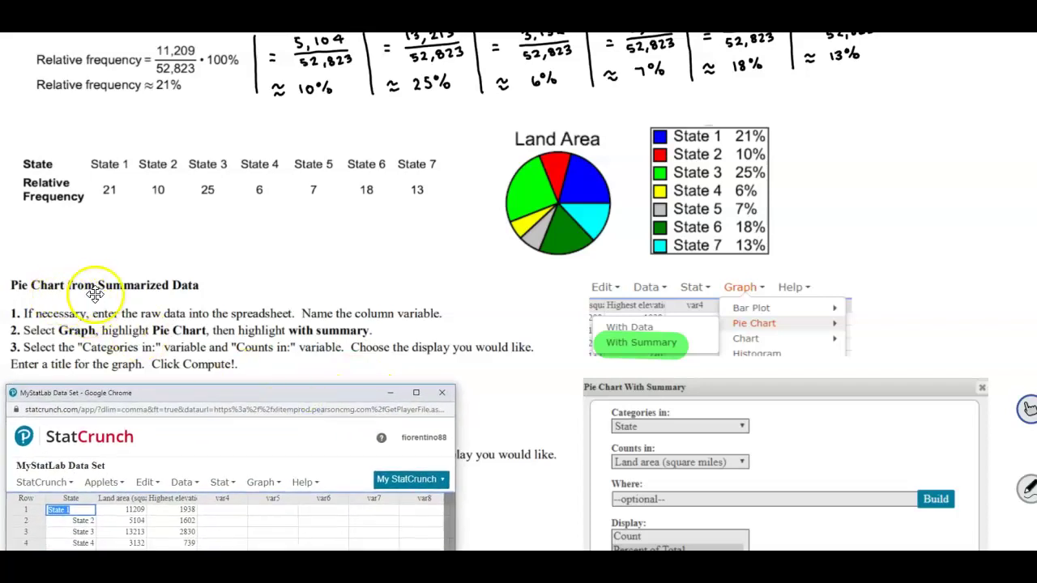
{"action": "scroll", "coordinate": [283, 329], "scroll_direction": "down", "scroll_amount": 2}
{"action": "left_click_drag", "start_coordinate": [312, 401], "coordinate": [311, 271]}
{"action": "scroll", "coordinate": [527, 348], "scroll_direction": "down", "scroll_amount": 1}
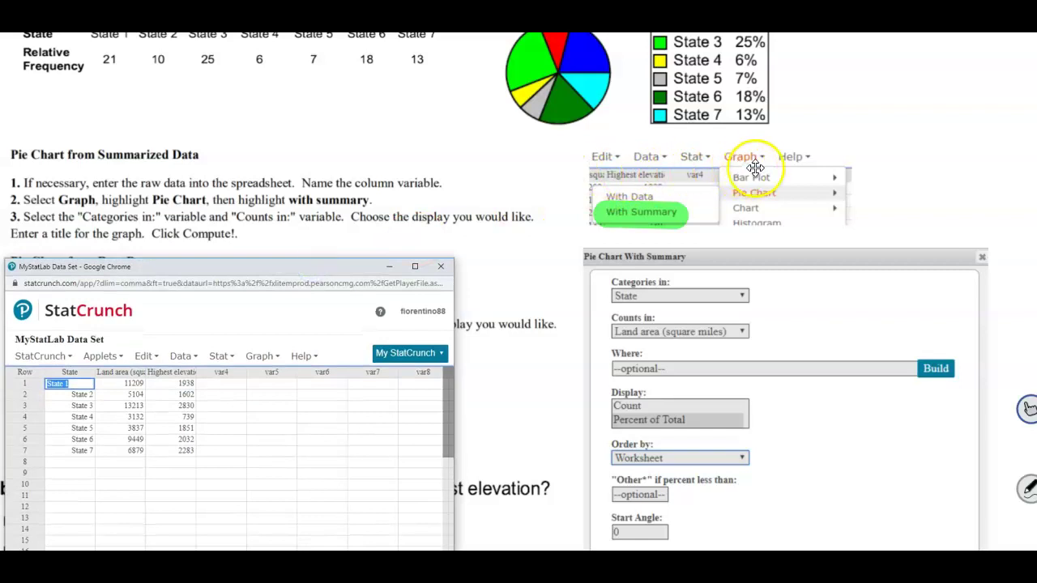
- Start a Pie Chart With Summary from StatCrunch's Graph menu
{"action": "left_click", "coordinate": [268, 359]}
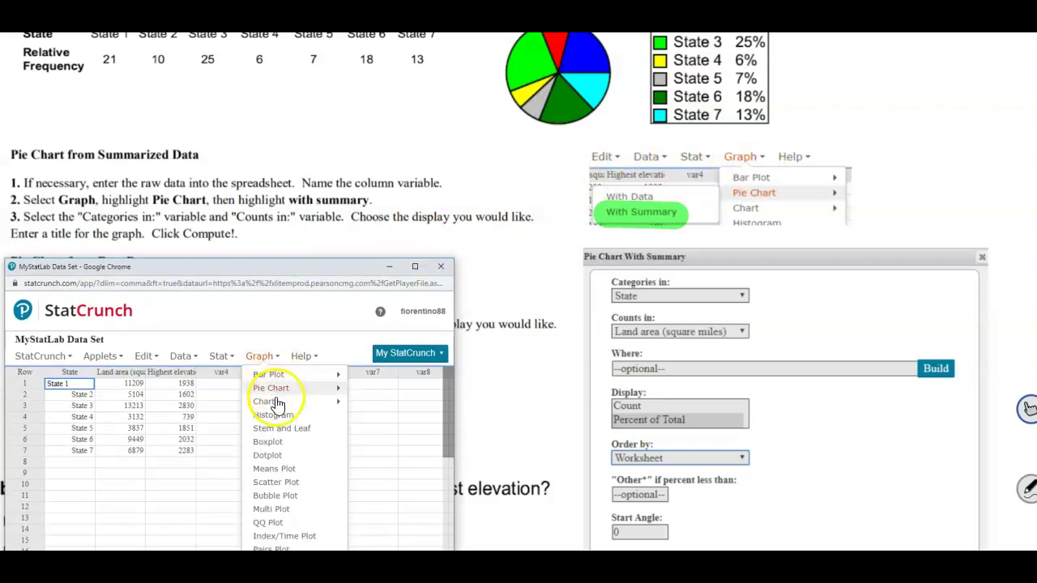
{"action": "mouse_move", "coordinate": [277, 395]}
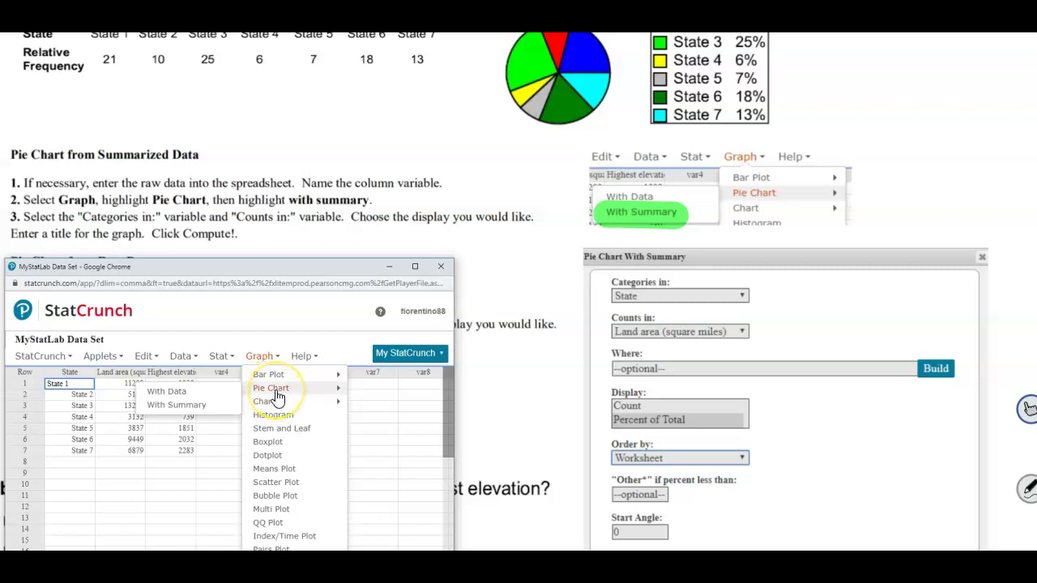
{"action": "left_click", "coordinate": [204, 407]}
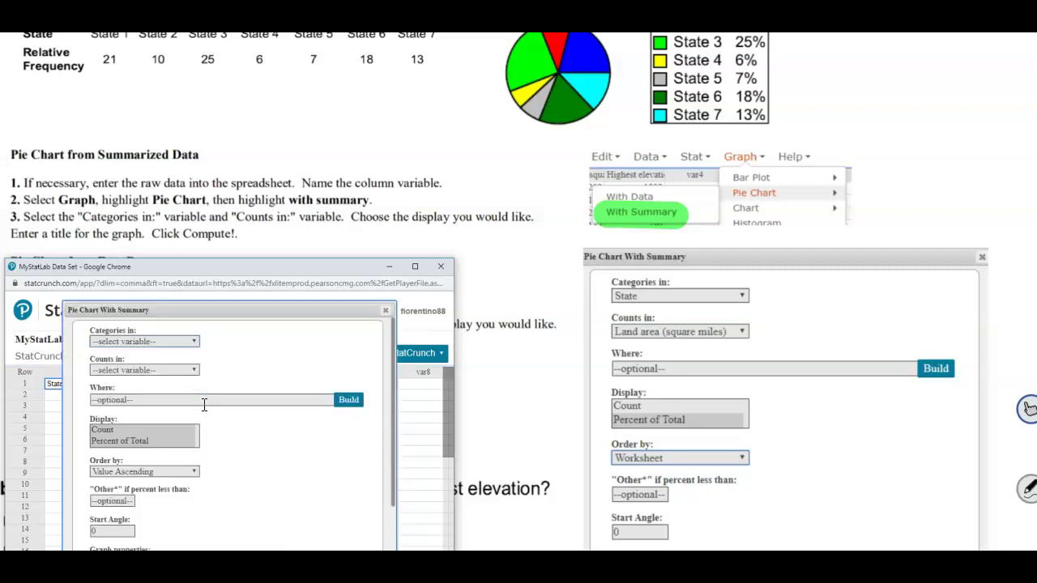
{"action": "left_click_drag", "start_coordinate": [294, 268], "coordinate": [291, 165]}
{"action": "scroll", "coordinate": [551, 370], "scroll_direction": "down", "scroll_amount": 1}
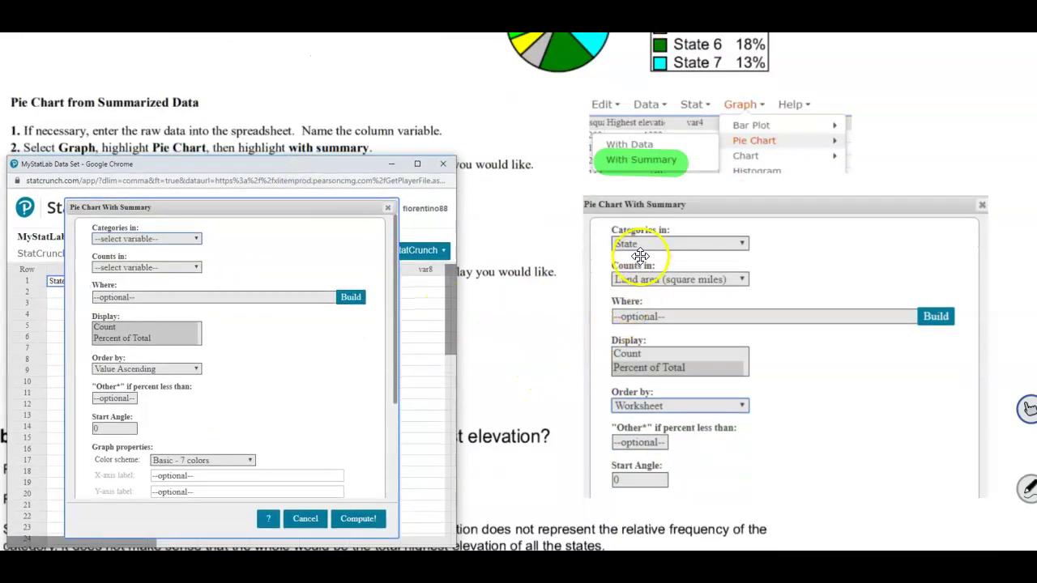
- Choose State as categories, Land area as counts, Percent of Total display, and Worksheet order
{"action": "left_click", "coordinate": [180, 240]}
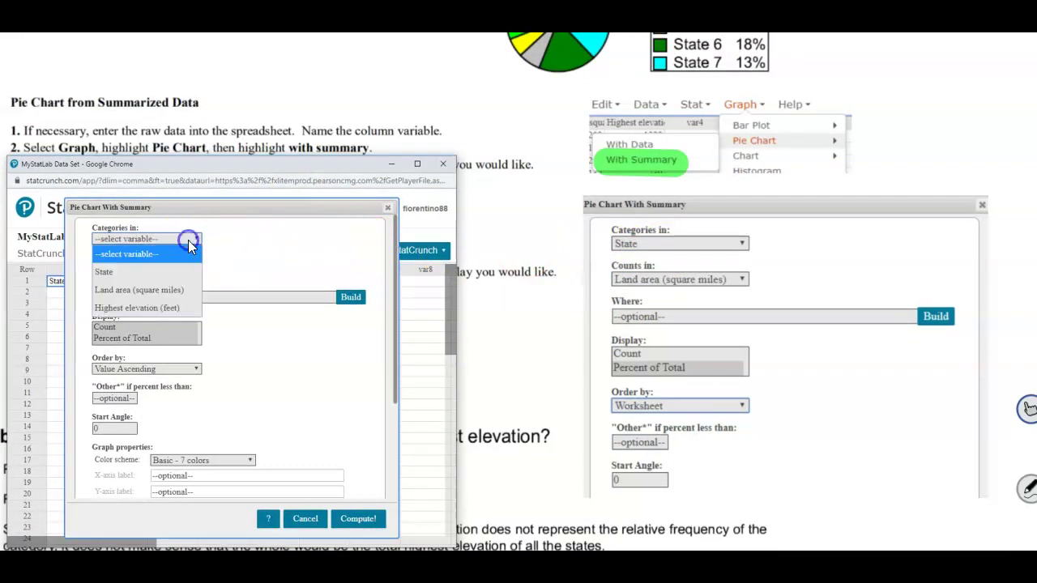
{"action": "left_click", "coordinate": [142, 270]}
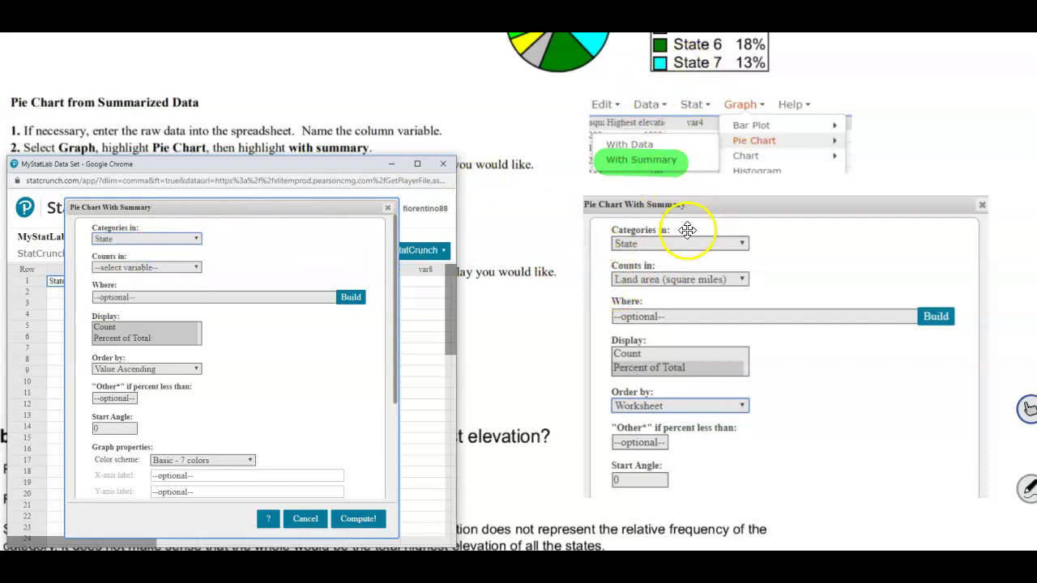
{"action": "left_click", "coordinate": [194, 269]}
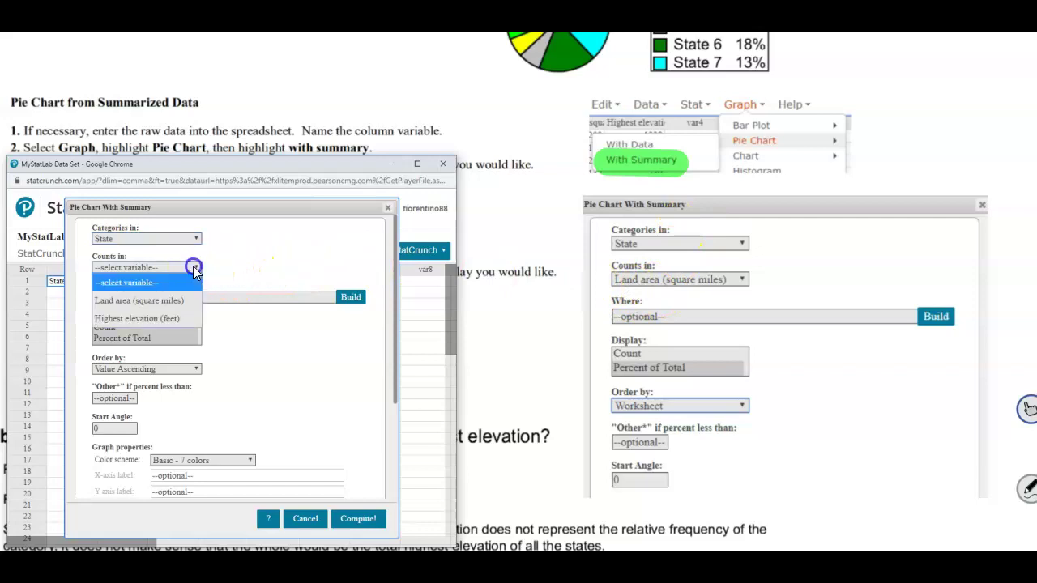
{"action": "left_click", "coordinate": [138, 301]}
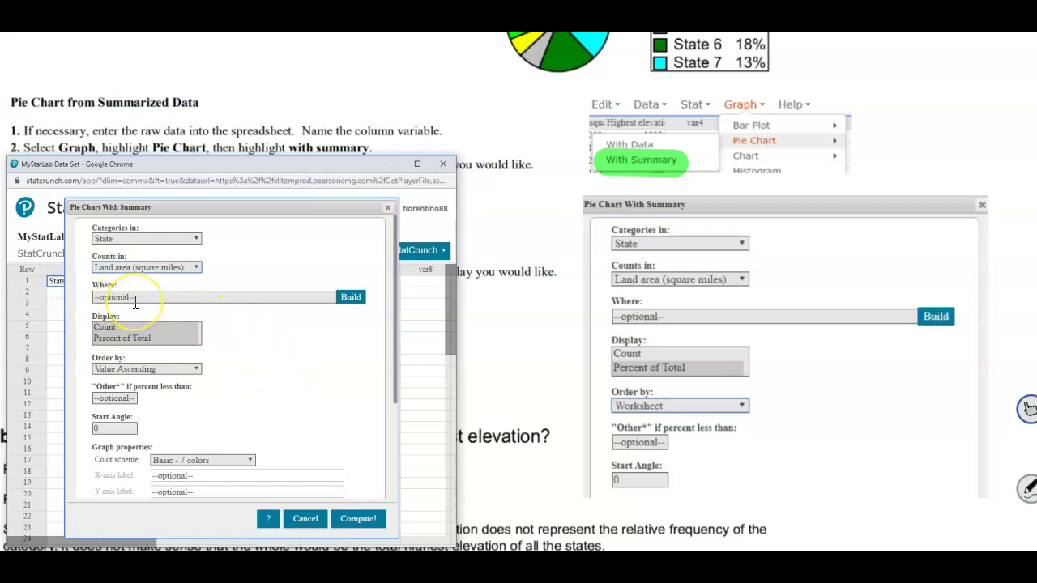
{"action": "left_click", "coordinate": [110, 337]}
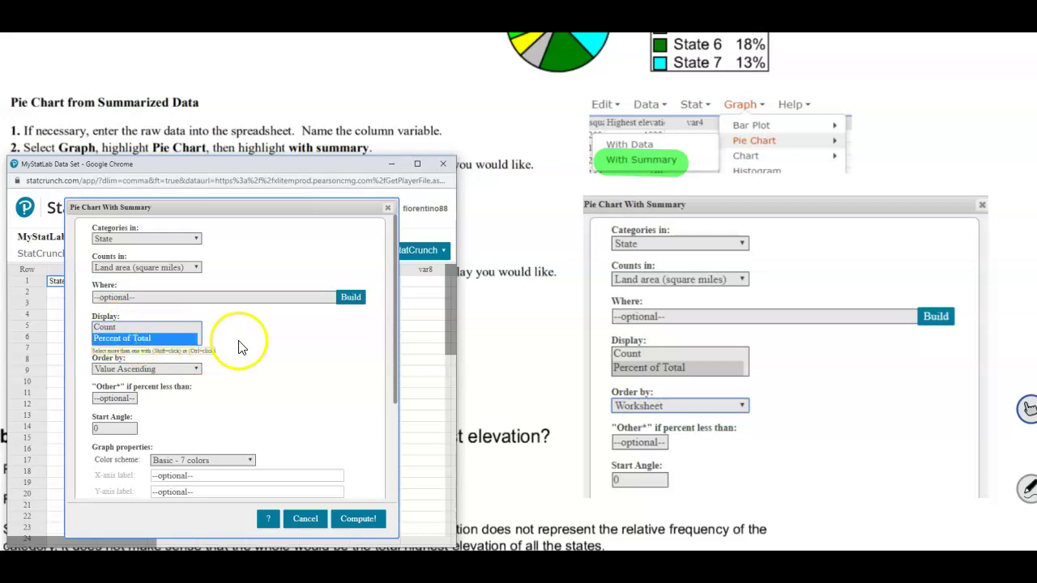
{"action": "left_click", "coordinate": [221, 382]}
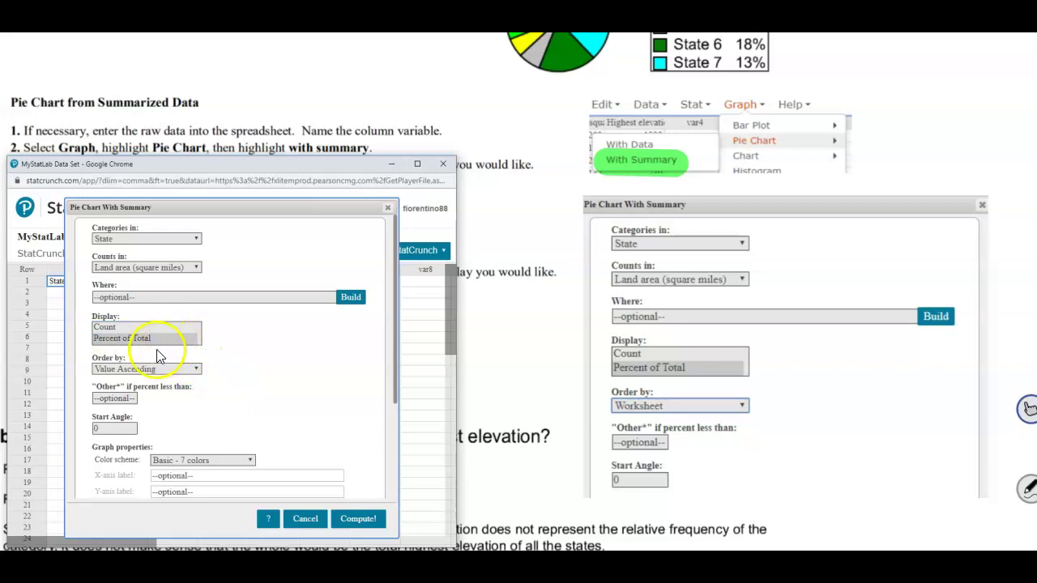
{"action": "left_click", "coordinate": [195, 374]}
{"action": "left_click", "coordinate": [116, 423]}
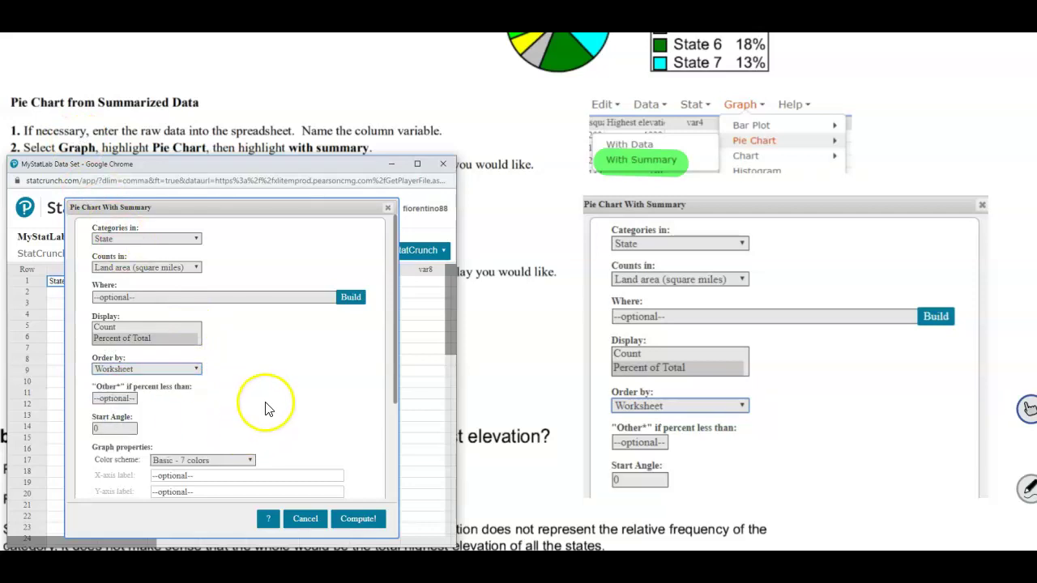
- Compute the land area pie chart, showing State 1 21.22%, State 3 25.01%, State 7 13.02%
{"action": "left_click", "coordinate": [359, 515]}
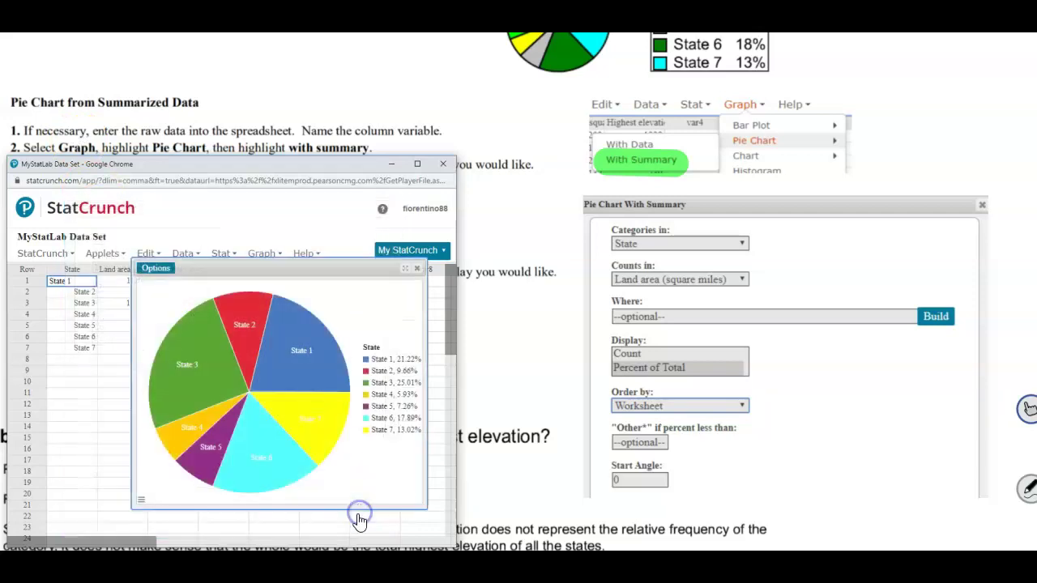
{"action": "scroll", "coordinate": [486, 458], "scroll_direction": "up", "scroll_amount": 5}
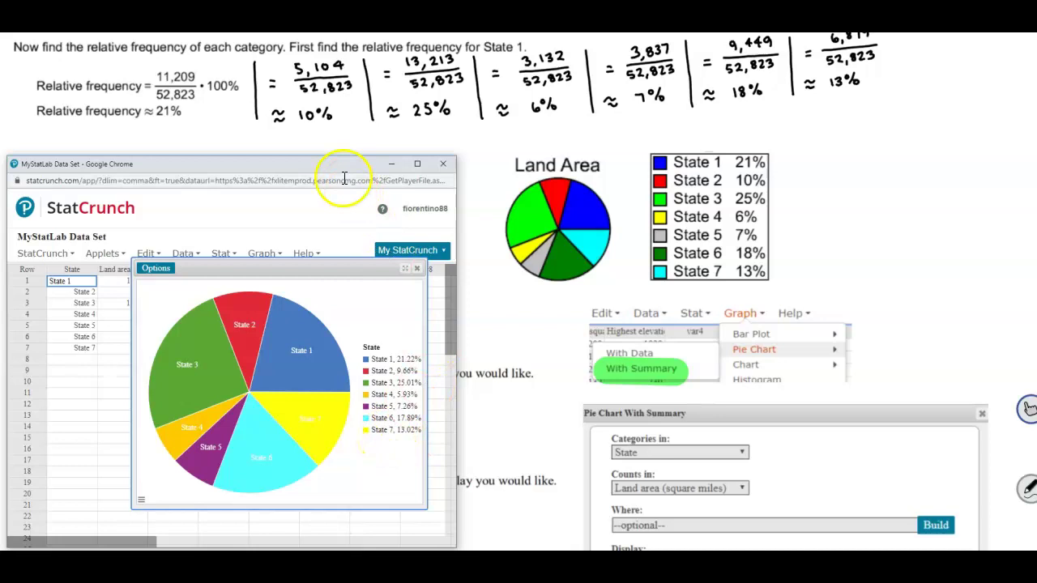
- Move StatCrunch to the upper right and scroll the example to part (b)'s highest-elevation explanation
{"action": "left_click_drag", "start_coordinate": [332, 166], "coordinate": [919, 84]}
{"action": "scroll", "coordinate": [363, 513], "scroll_direction": "down", "scroll_amount": 3}
{"action": "scroll", "coordinate": [248, 316], "scroll_direction": "down", "scroll_amount": 1}
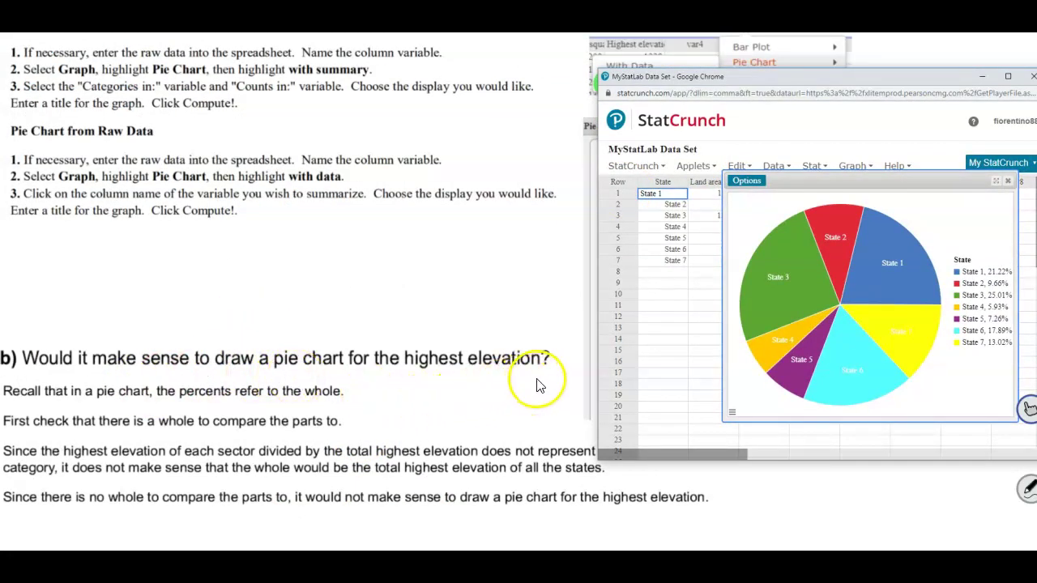
{"action": "left_click_drag", "start_coordinate": [695, 89], "coordinate": [695, 32]}
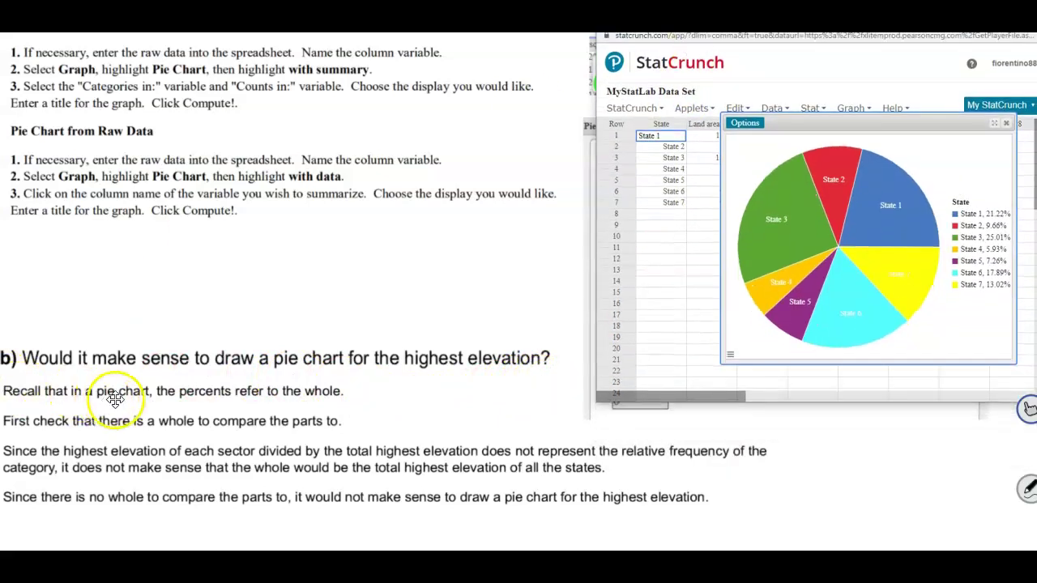